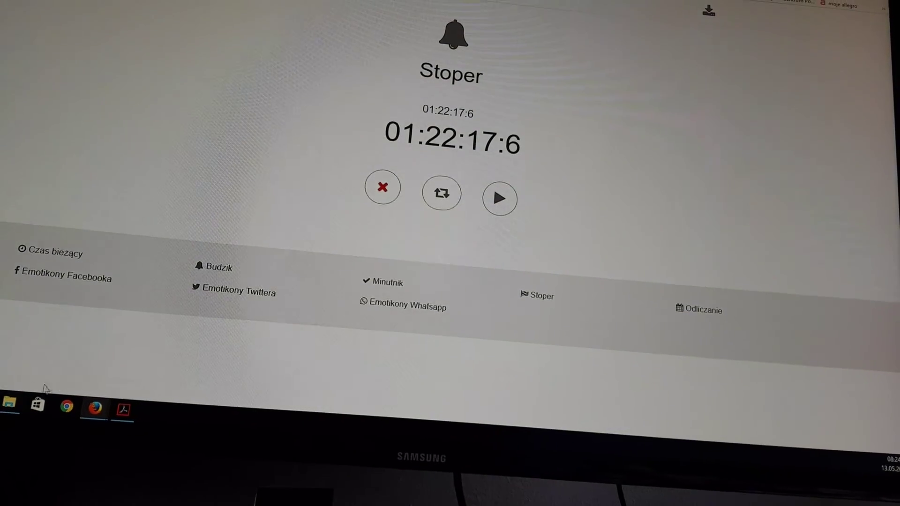
# Open File Explorer to browse the SD card drive F:
pyautogui.click(8, 398)
pyautogui.moveTo(158, 140)
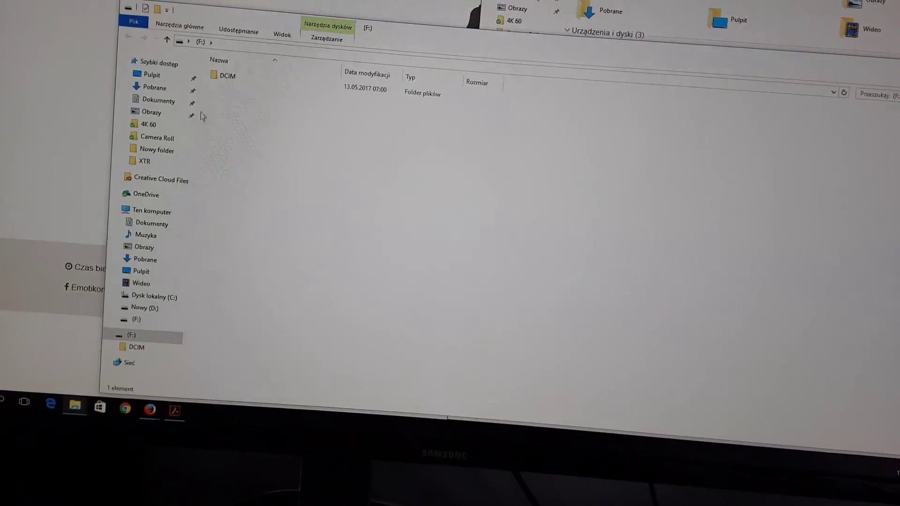
pyautogui.click(222, 71)
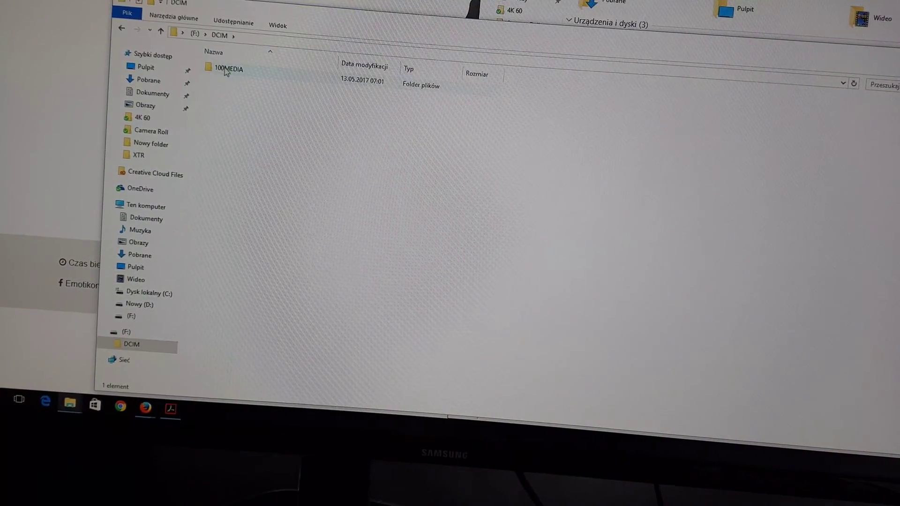
pyautogui.doubleClick(225, 70)
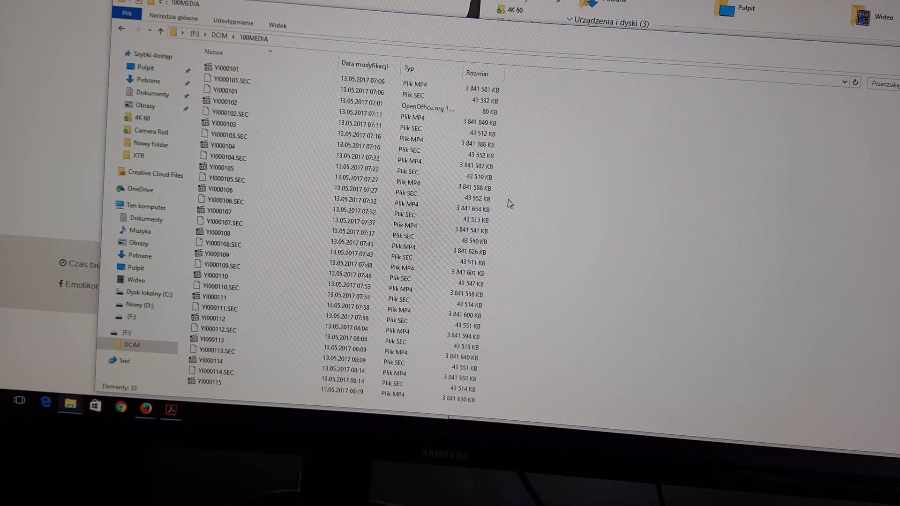
pyautogui.scroll(-1, 570, 210)
pyautogui.press('BackSpace')
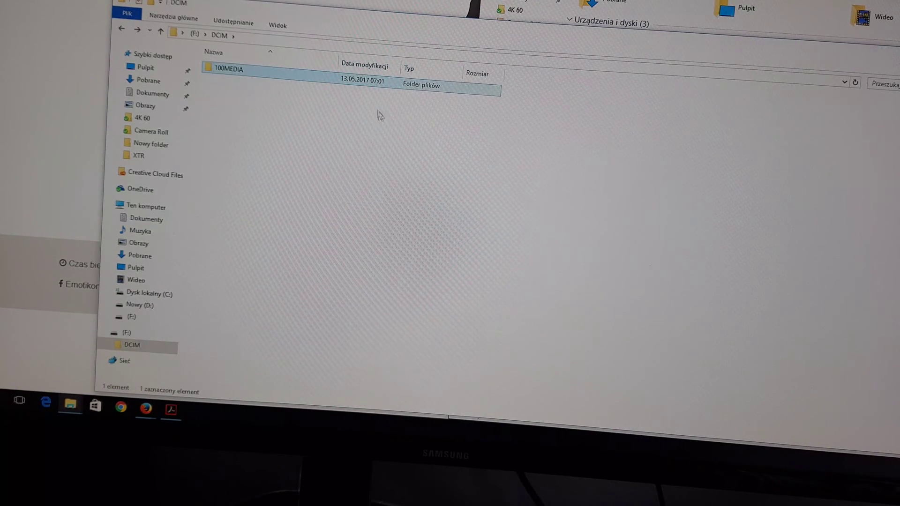
# Open Properties for the 100MEDIA folder to see its 33 files and 58.2 GB
pyautogui.rightClick(361, 80)
pyautogui.click(390, 364)
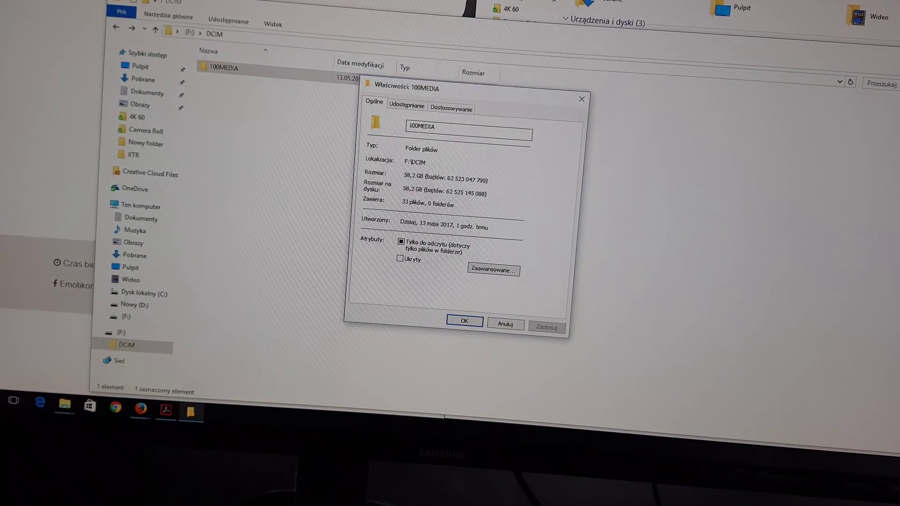
# Switch back to the Stoper stopwatch page paused at 01:22:17:6
pyautogui.hotkey('alt', 'Tab')
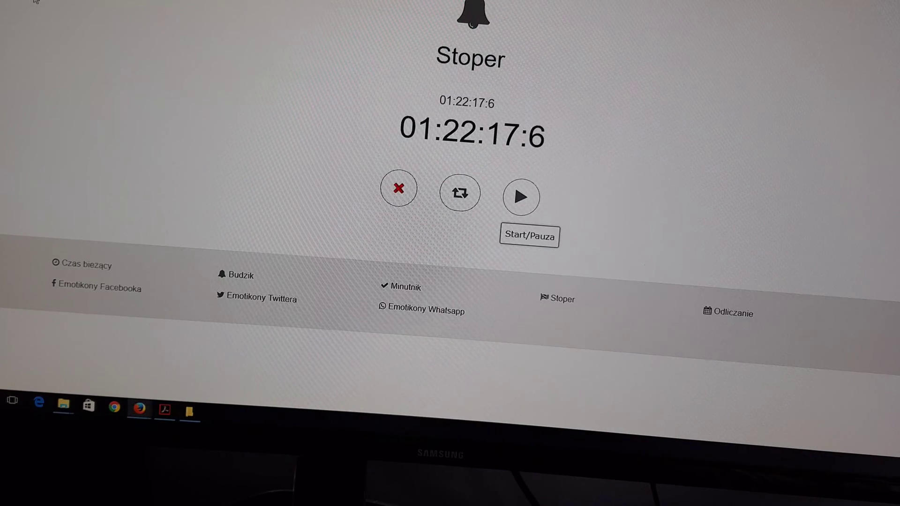